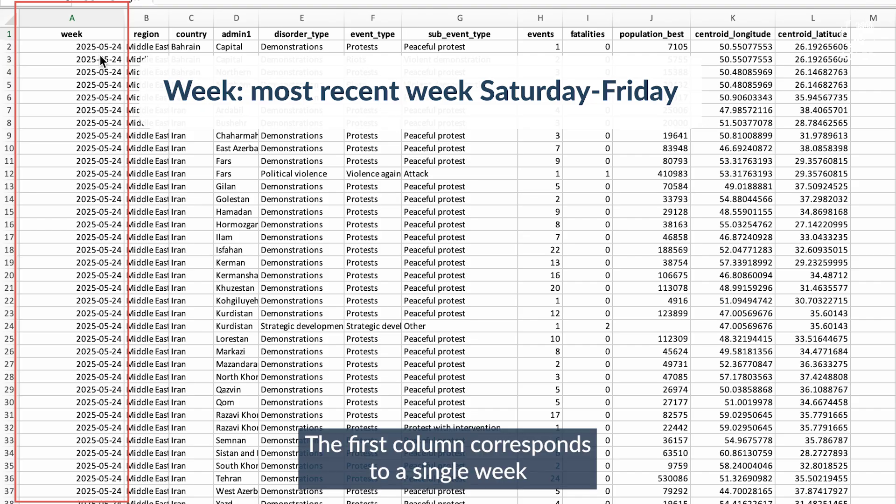
# Step: Review the week, region and country columns, selecting each column in turn
pyautogui.click(94, 35)
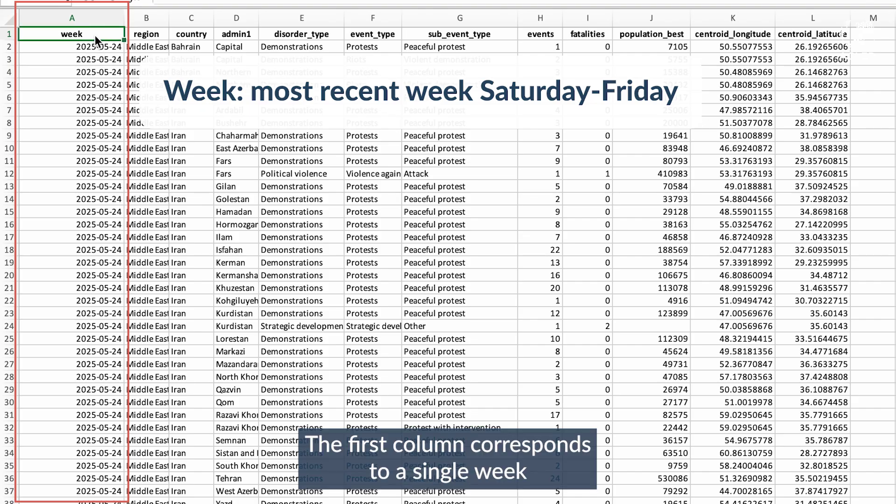
pyautogui.click(92, 20)
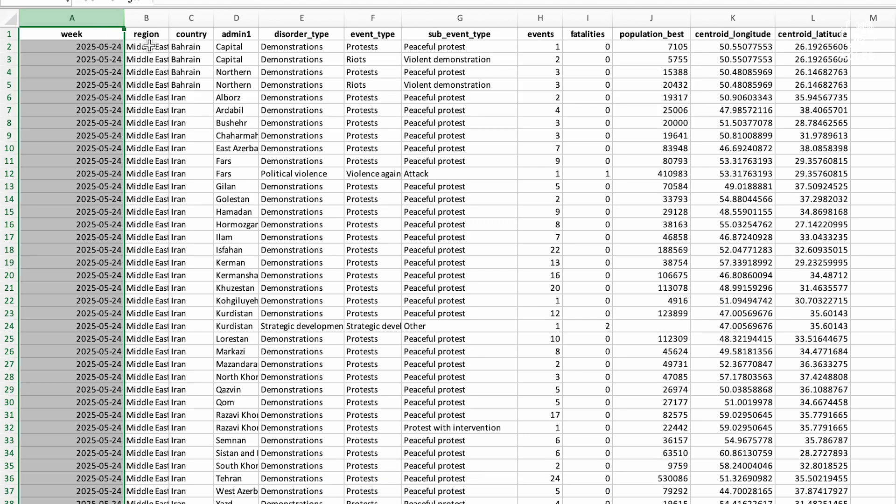
pyautogui.click(150, 20)
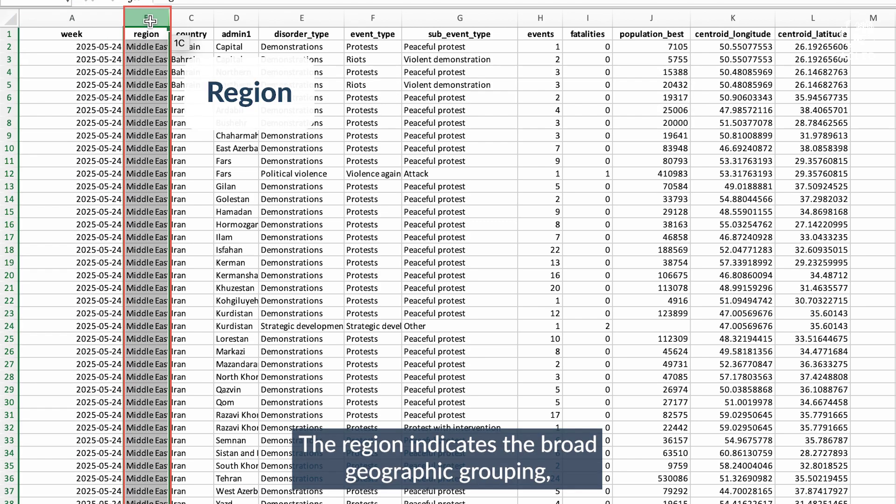
pyautogui.click(195, 19)
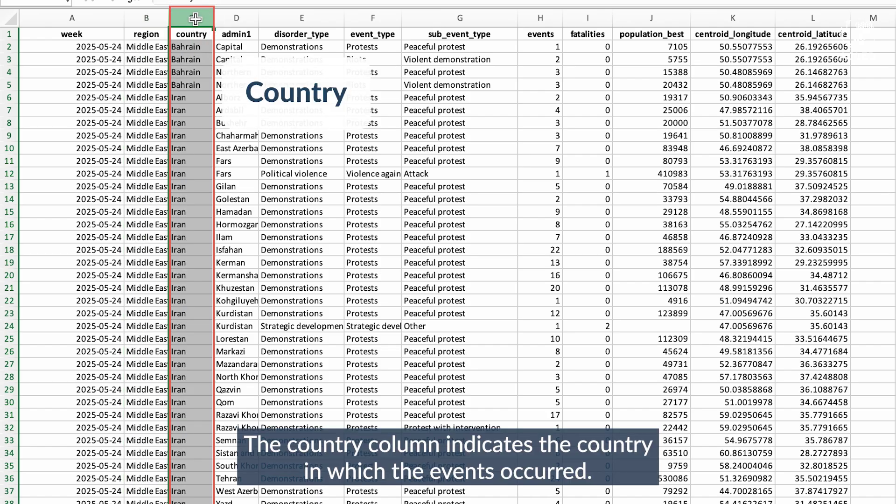
# Step: Turn on filtering for the header row of the data table, starting from the country heading
pyautogui.click(198, 35)
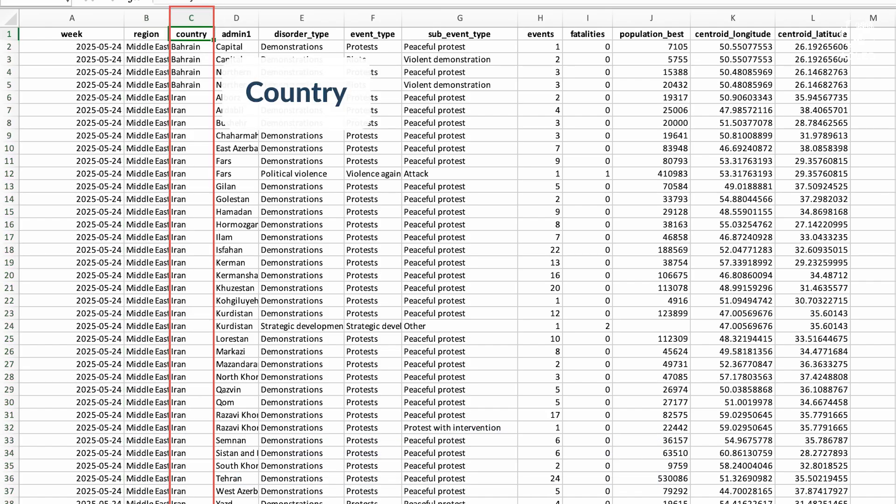
pyautogui.press('super+shift+f')
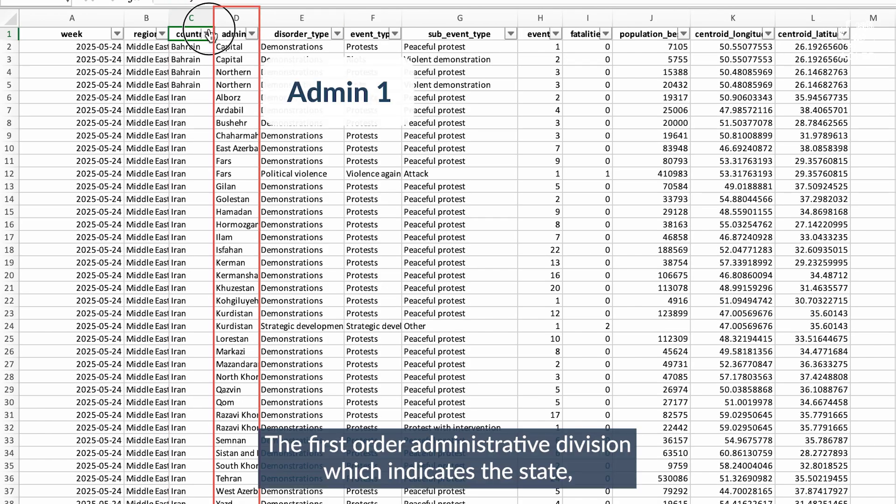
pyautogui.click(206, 34)
pyautogui.press('Escape')
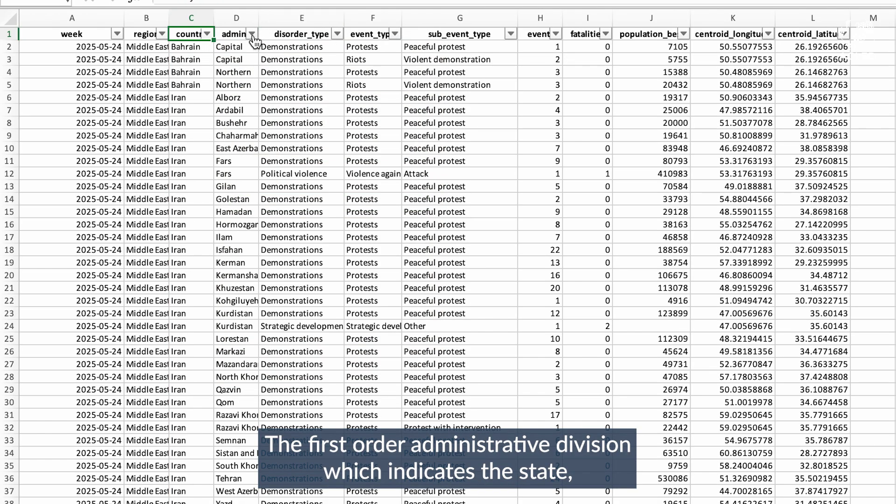
# Step: Examine the admin1 column and the list of administrative divisions in its filter, leaving the filter unapplied
pyautogui.click(236, 19)
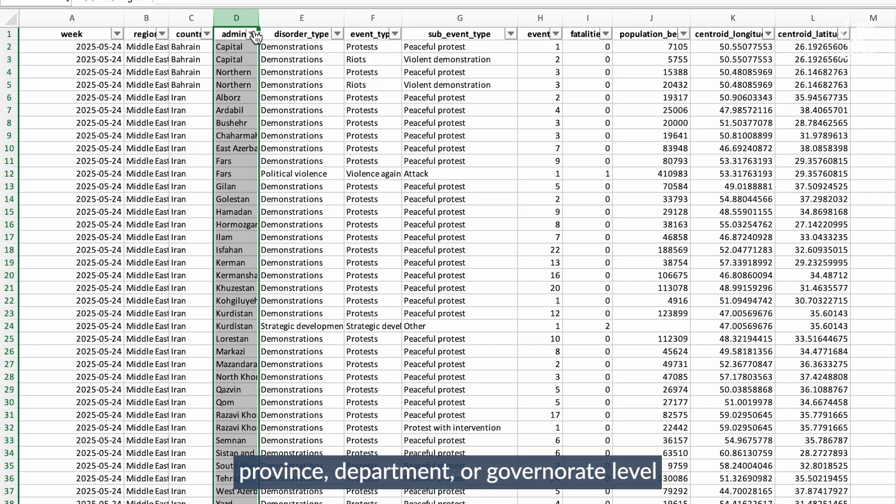
pyautogui.click(252, 33)
pyautogui.scroll(-10, 411, 277)
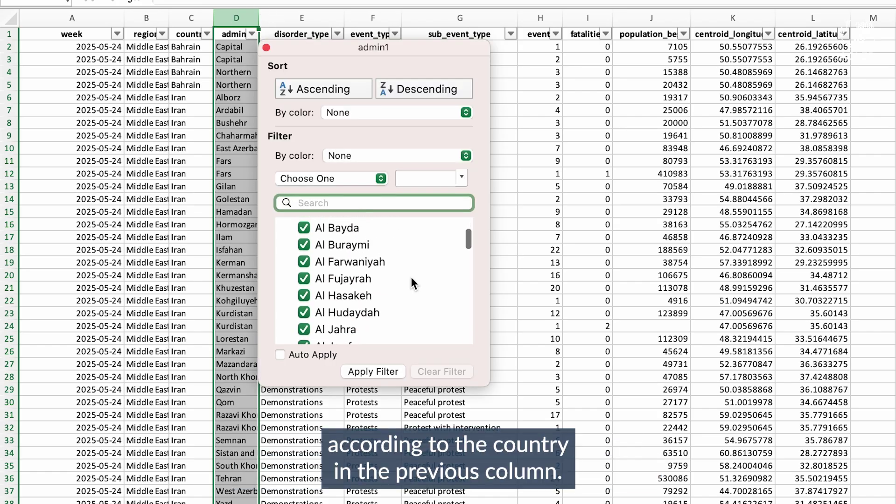
pyautogui.scroll(-10, 411, 277)
pyautogui.click(229, 124)
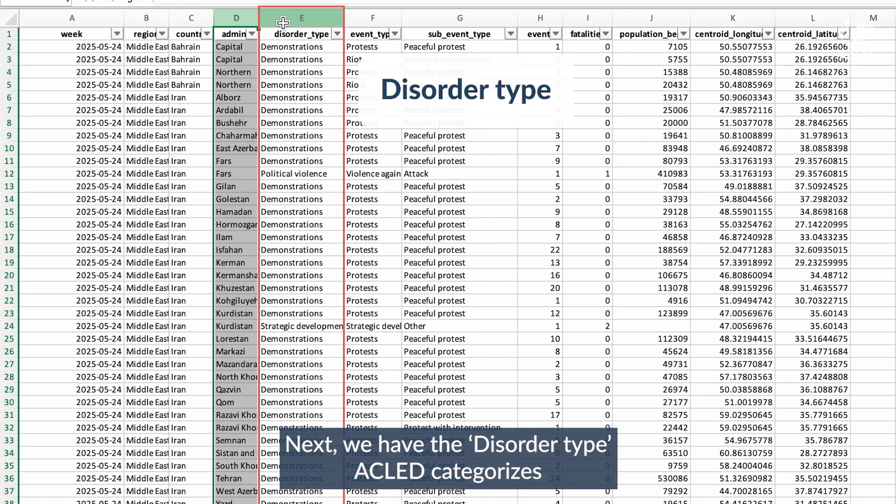
# Step: Examine the disorder_type column and the categories offered in its filter, leaving the filter unapplied
pyautogui.click(283, 22)
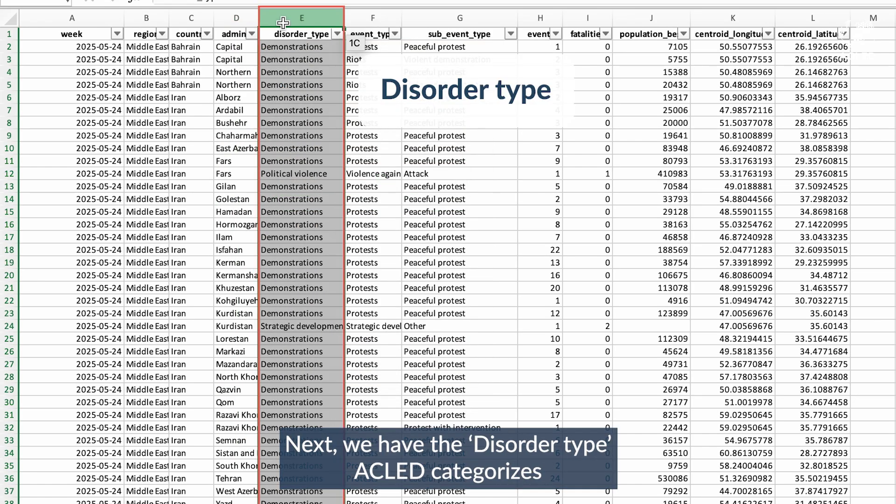
pyautogui.click(337, 34)
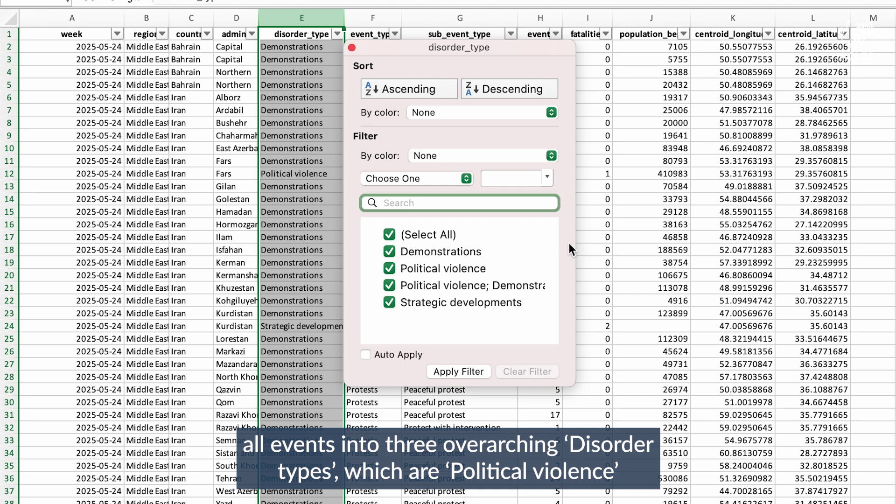
pyautogui.click(286, 182)
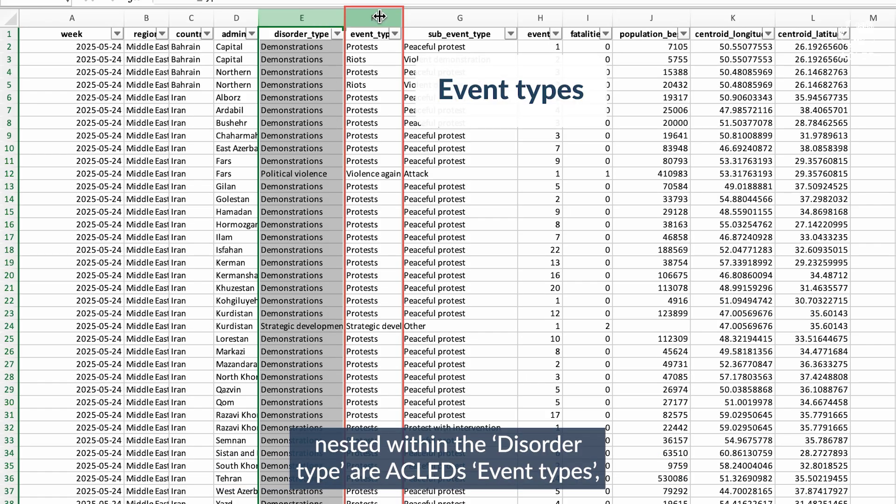
# Step: Examine the event_type column and the categories listed in its filter, leaving the filter unapplied
pyautogui.click(379, 16)
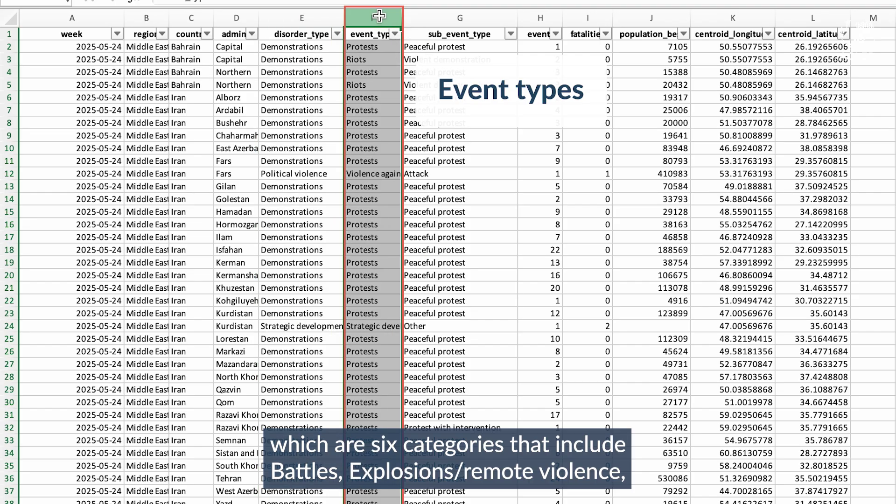
pyautogui.click(395, 35)
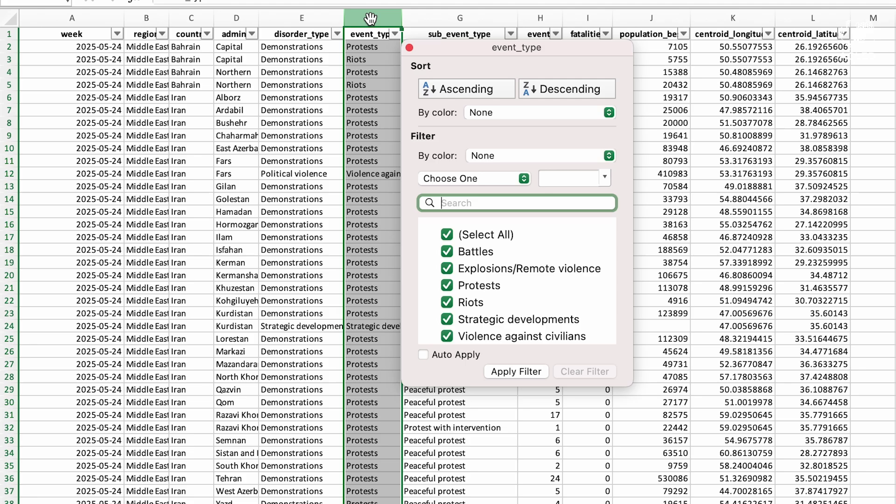
pyautogui.click(456, 19)
pyautogui.click(456, 19)
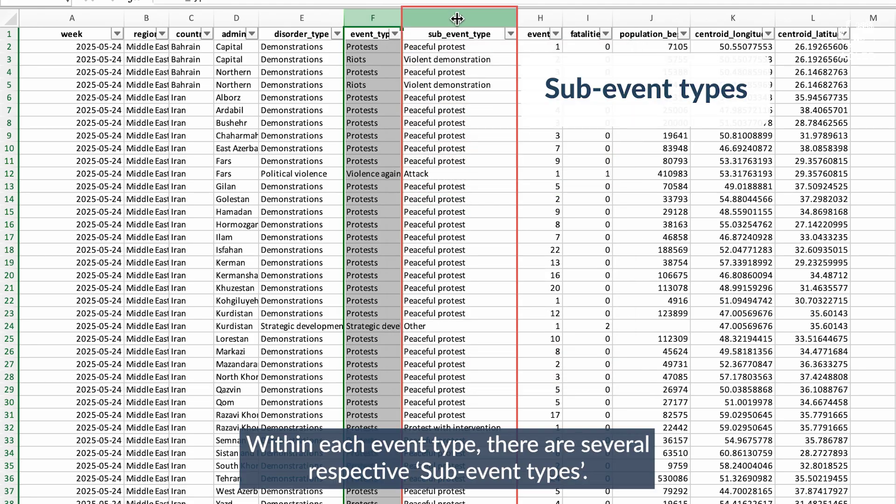
# Step: Look through the whole list of sub_event_type filter values for the specific forms of disorder, without filtering
pyautogui.click(457, 18)
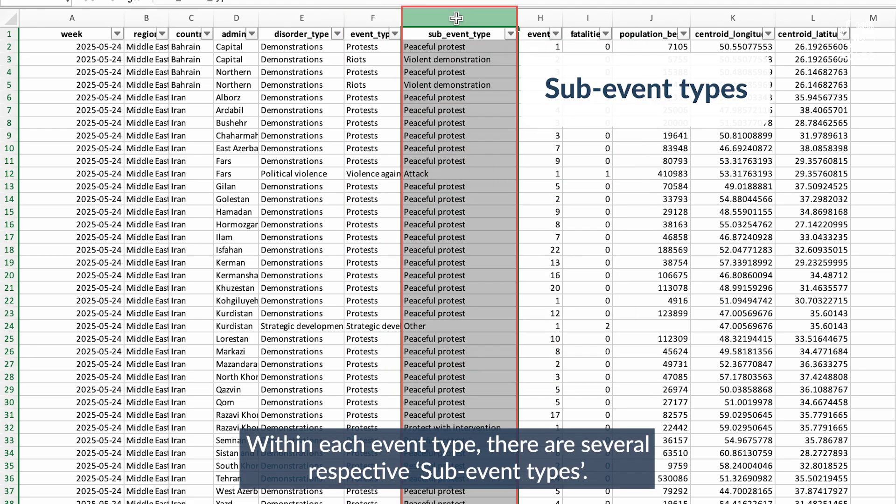
pyautogui.click(511, 33)
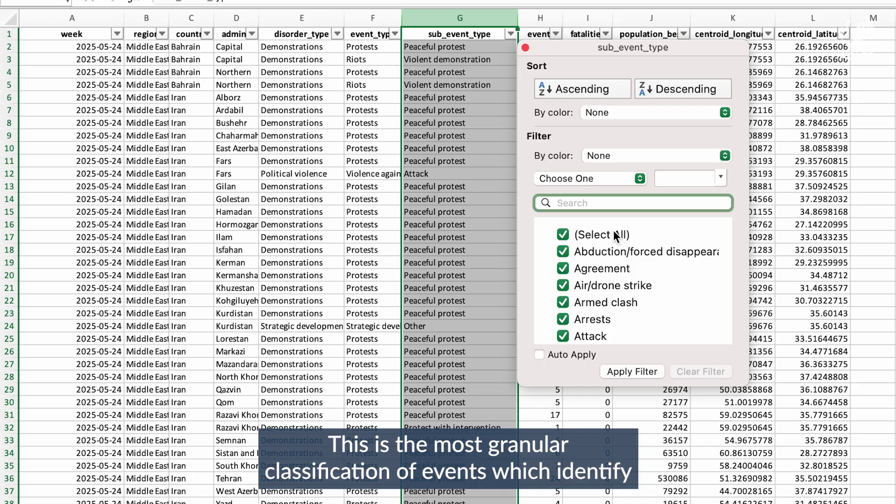
pyautogui.scroll(-1, 664, 267)
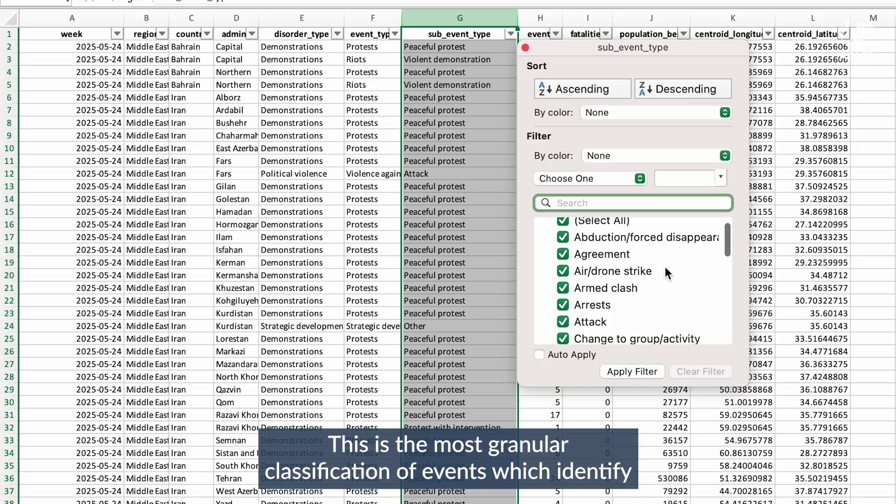
pyautogui.scroll(-10, 665, 267)
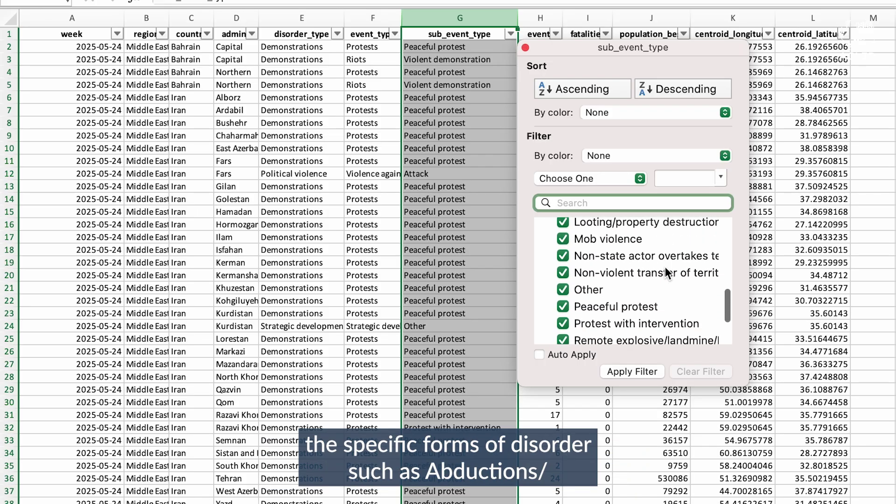
pyautogui.scroll(-4, 665, 267)
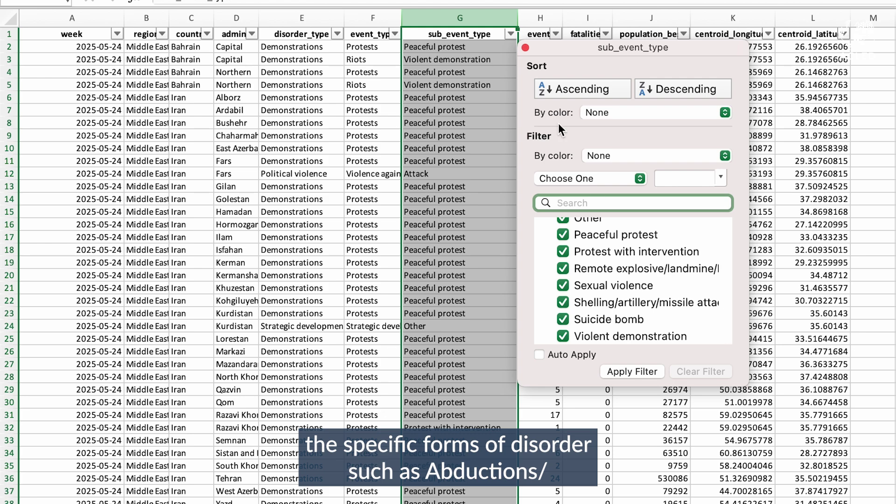
pyautogui.click(472, 19)
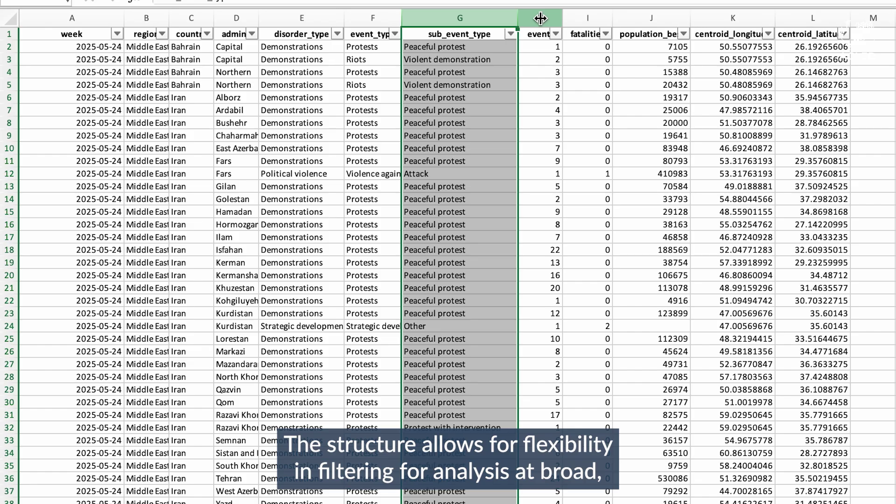
# Step: Compare the three classification levels by revisiting the sub_event_type filter and the event_type and disorder_type columns
pyautogui.click(511, 34)
pyautogui.click(376, 18)
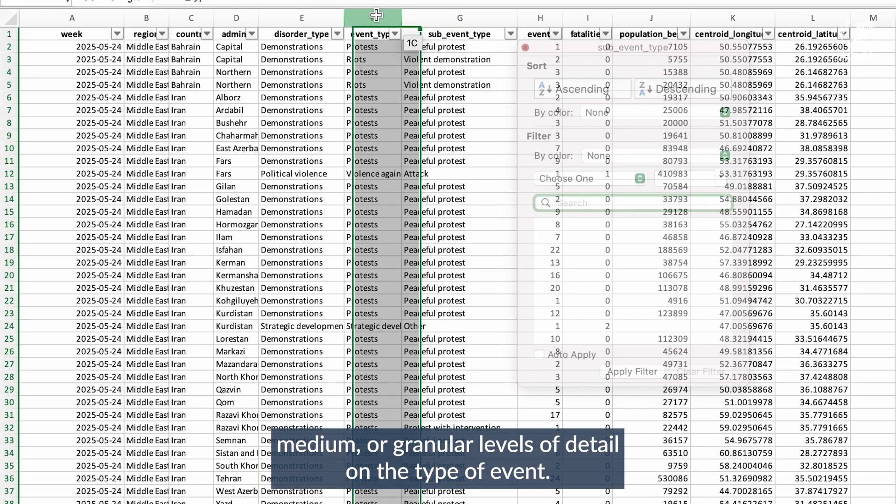
pyautogui.click(298, 20)
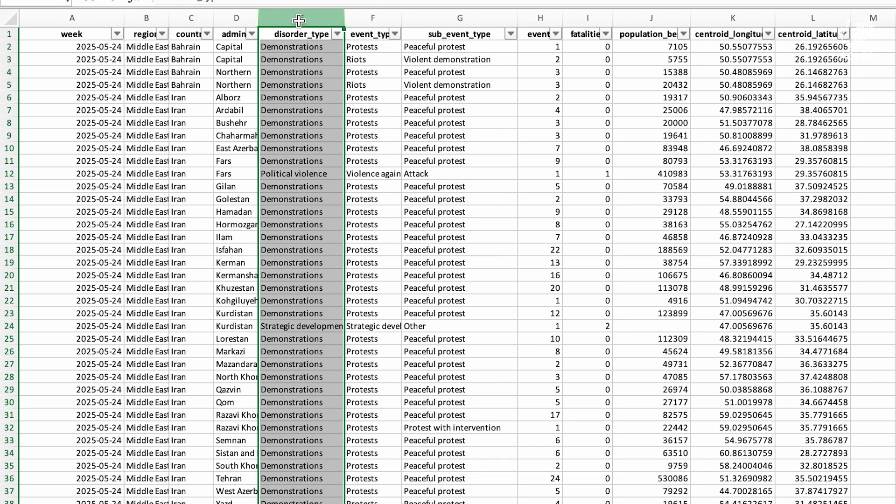
# Step: Examine the events column and look through the event counts in its filter list, without filtering
pyautogui.click(526, 20)
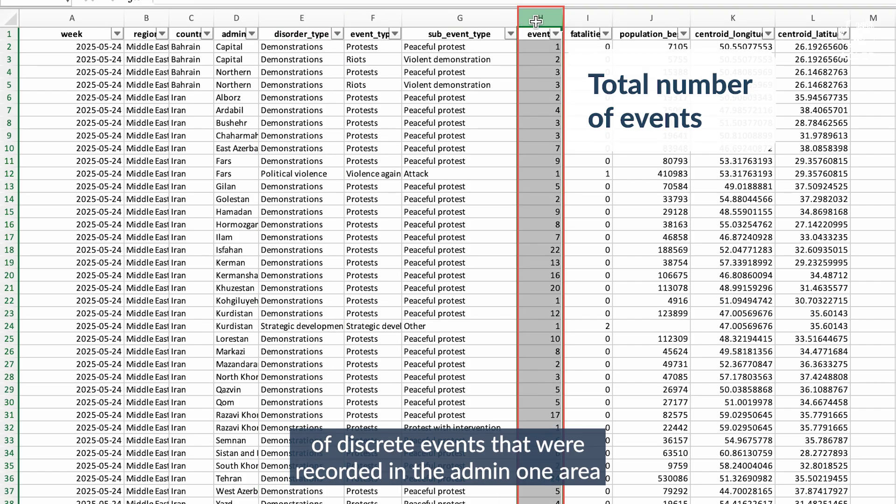
pyautogui.click(556, 35)
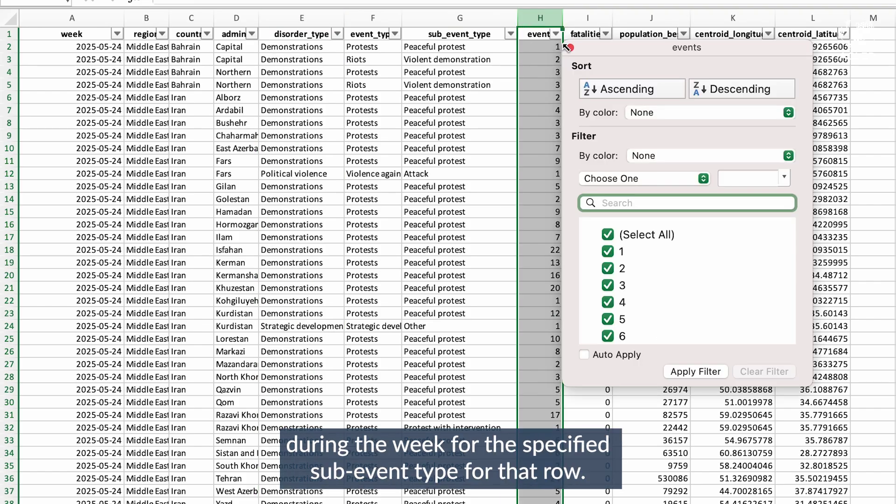
pyautogui.scroll(-4, 735, 279)
pyautogui.scroll(-15, 735, 279)
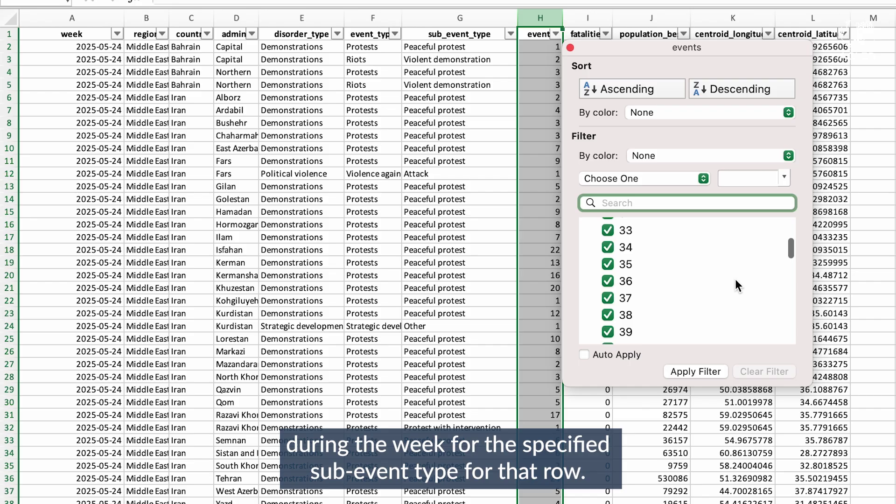
pyautogui.scroll(-2, 735, 278)
pyautogui.click(543, 114)
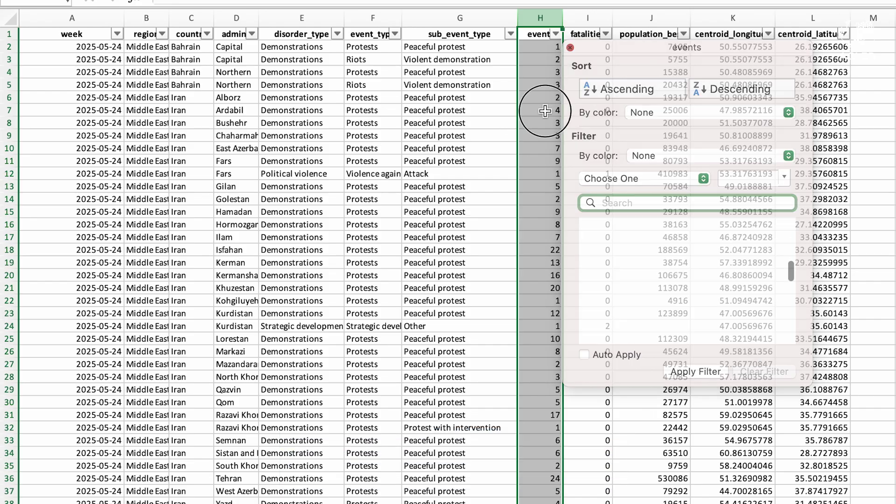
# Step: Inspect the first data row's event count, sub-event type and week cells
pyautogui.click(528, 52)
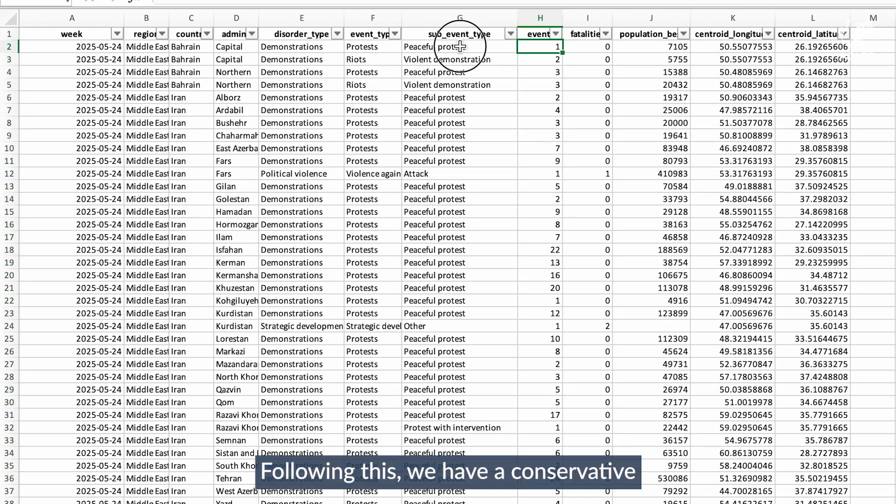
pyautogui.click(432, 47)
pyautogui.click(101, 51)
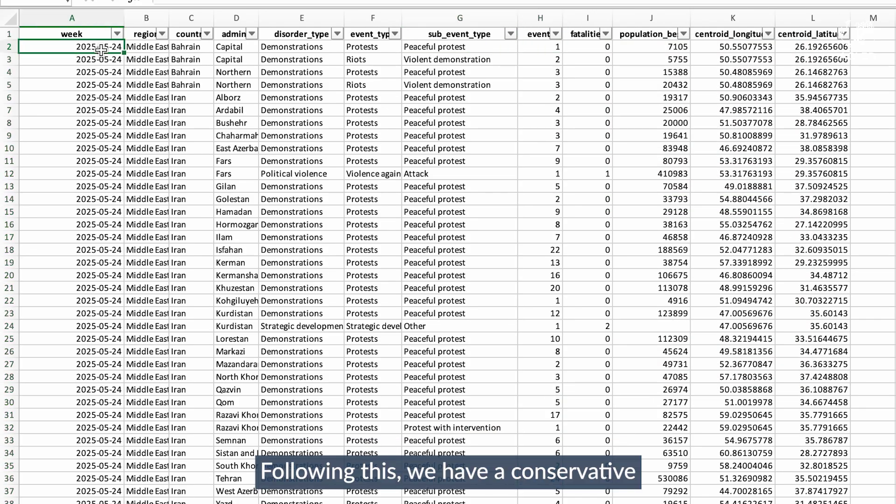
# Step: Examine the fatalities column and look through the values in its filter list, without filtering
pyautogui.click(587, 17)
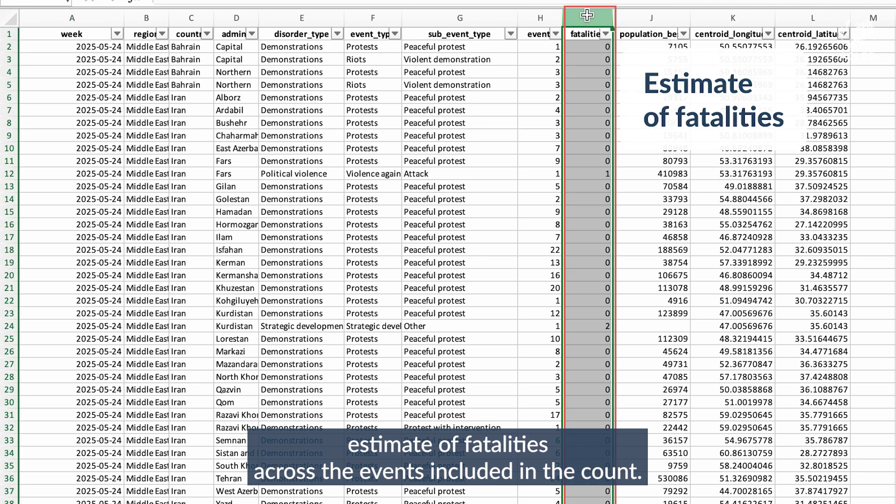
pyautogui.click(605, 34)
pyautogui.scroll(-14, 729, 227)
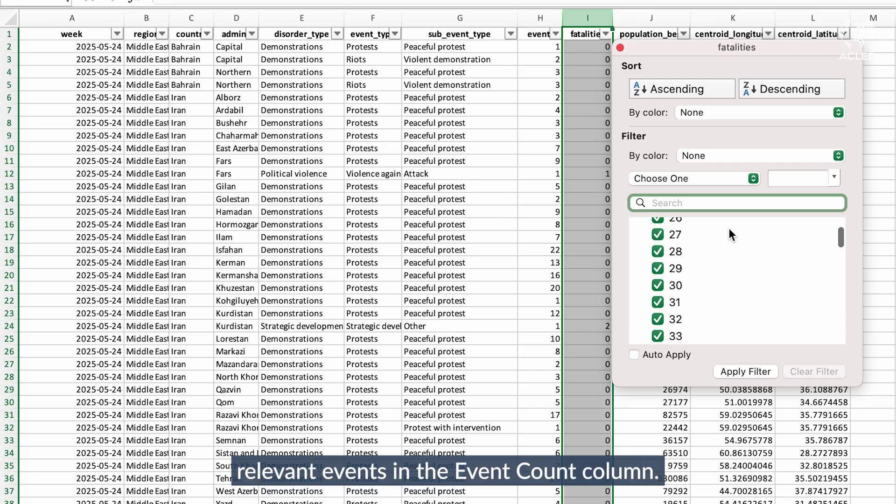
pyautogui.scroll(-15, 729, 228)
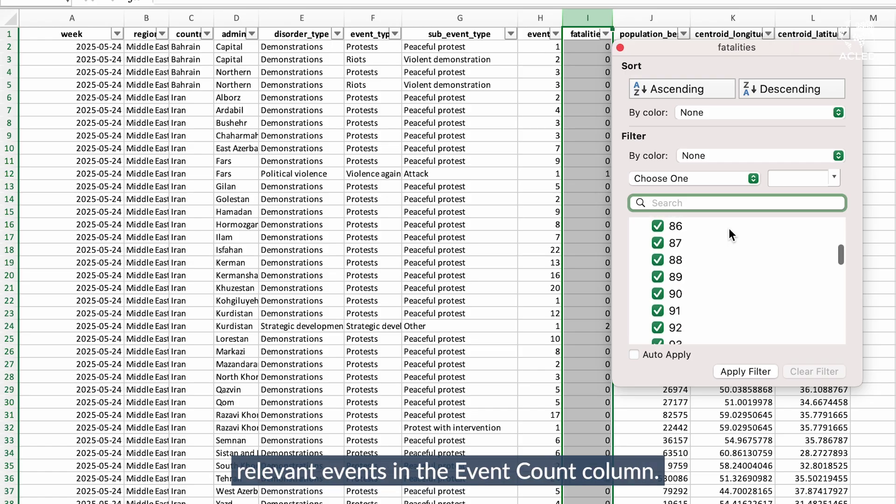
pyautogui.click(573, 66)
pyautogui.click(583, 46)
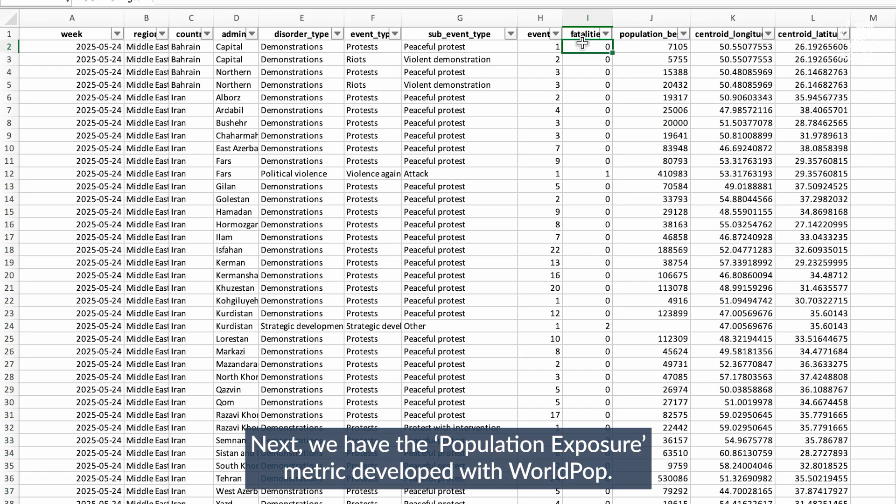
# Step: Examine the population_best column, followed by the centroid_longitude column beside it
pyautogui.click(663, 20)
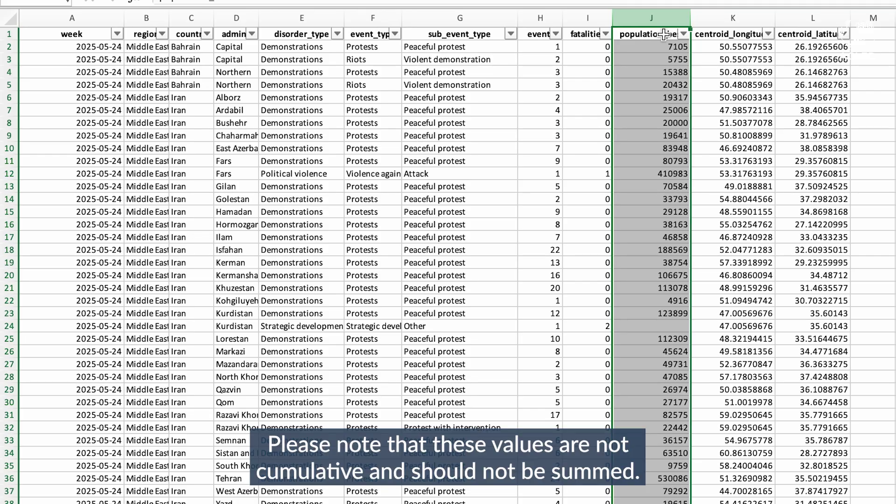
pyautogui.click(727, 23)
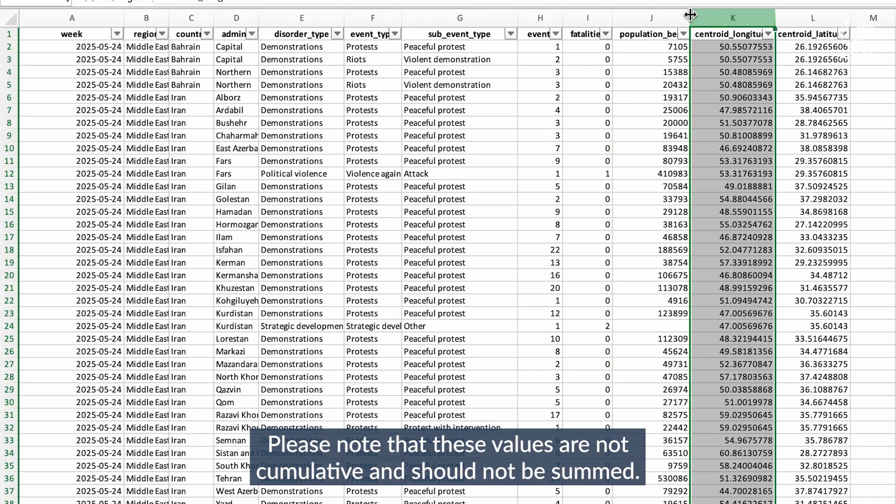
pyautogui.moveTo(690, 14); pyautogui.dragTo(669, 10)
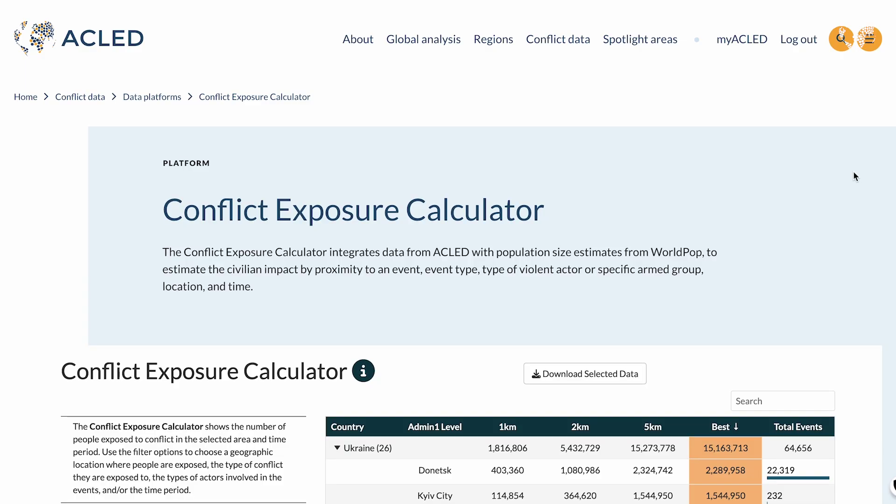
# Step: Look over the Conflict Exposure Calculator's table and filter options on the ACLED website, and examine the centroid_latitude column in the Excel dataset
pyautogui.scroll(-6, 856, 176)
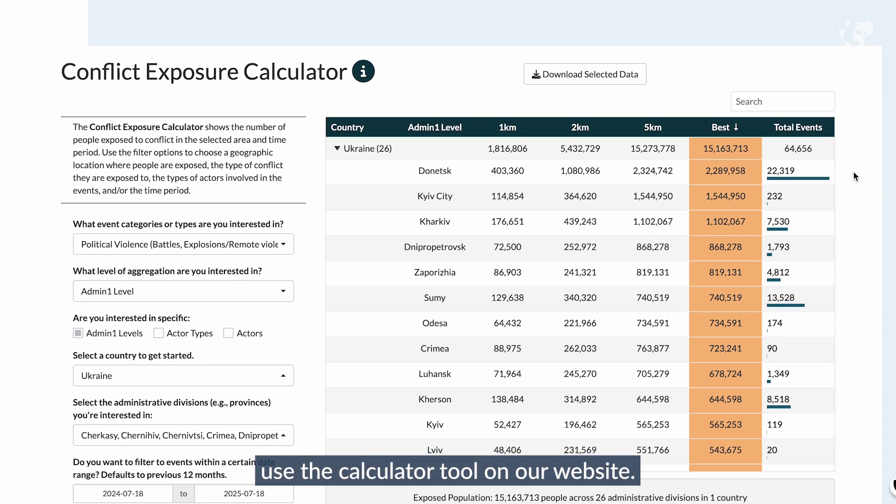
pyautogui.scroll(-1, 855, 176)
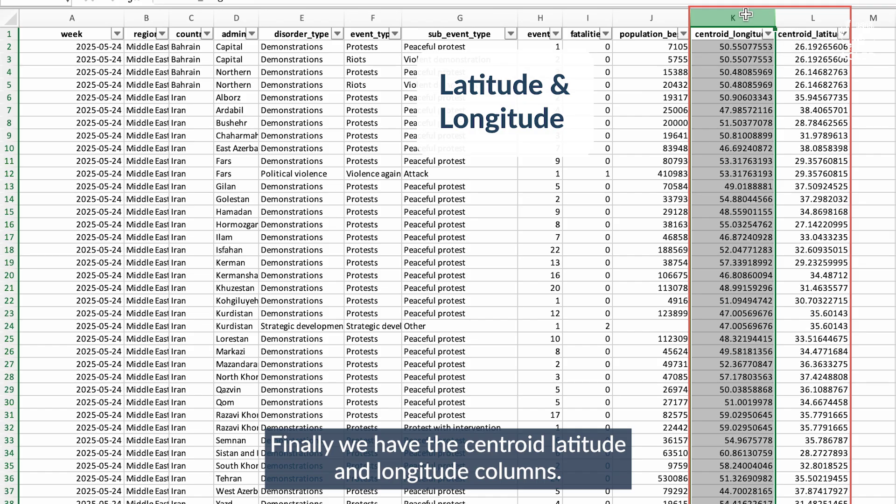
pyautogui.click(796, 15)
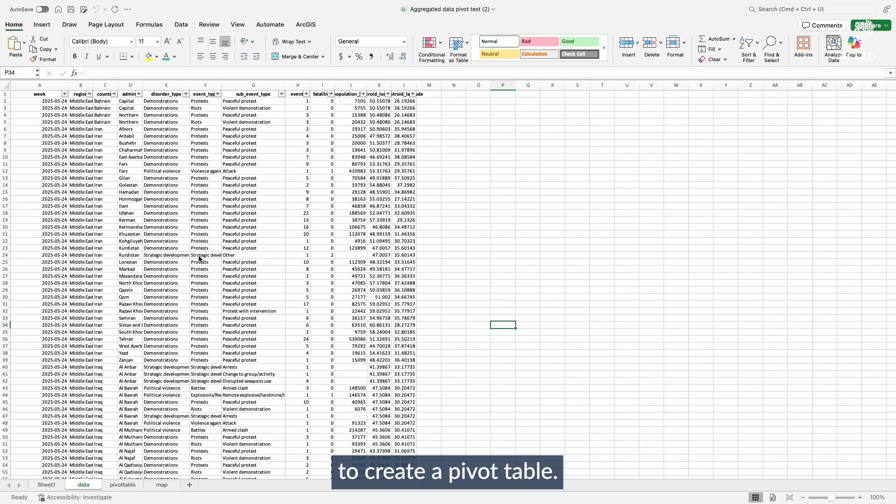
# Step: Select all dataset columns from week to centroid_latitude and start a pivot table from them on a new worksheet
pyautogui.click(25, 86)
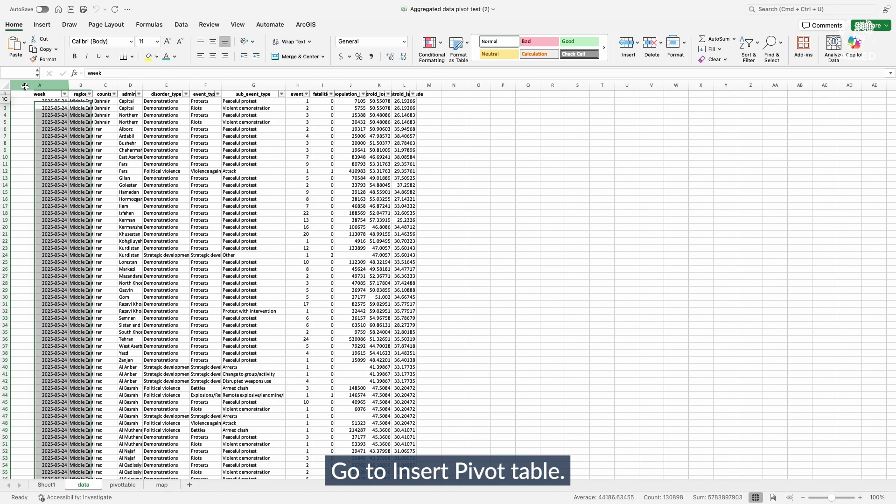
pyautogui.keyDown('shift'); pyautogui.click(408, 87); pyautogui.keyUp('shift')
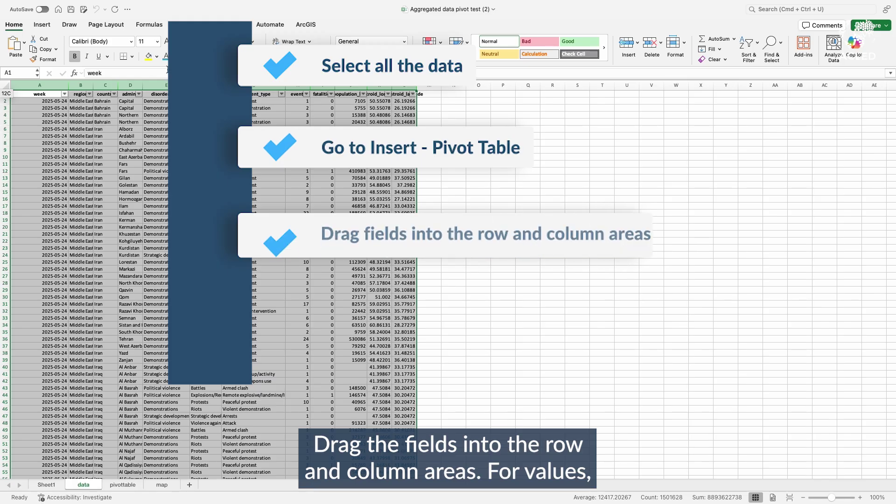
pyautogui.click(47, 29)
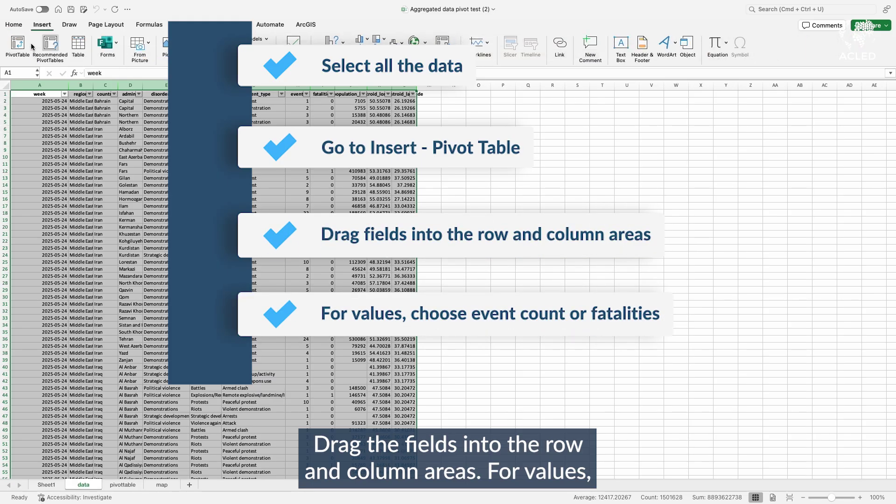
pyautogui.click(17, 45)
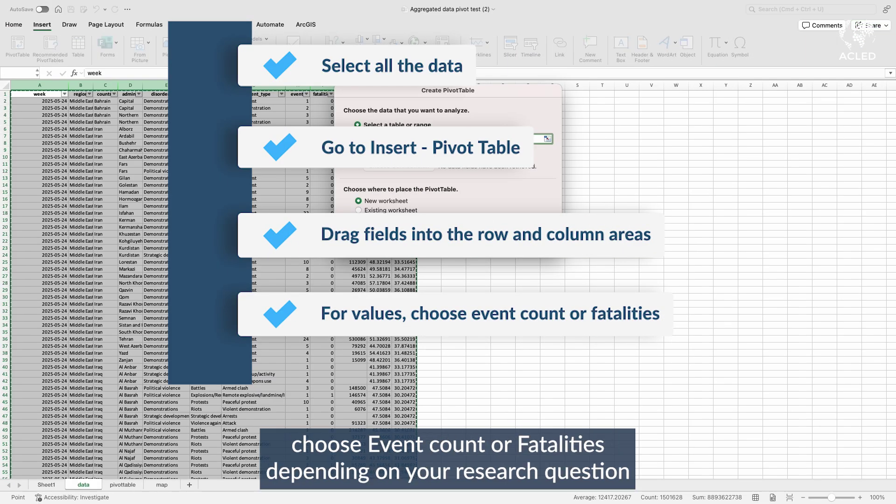
pyautogui.press('Return')
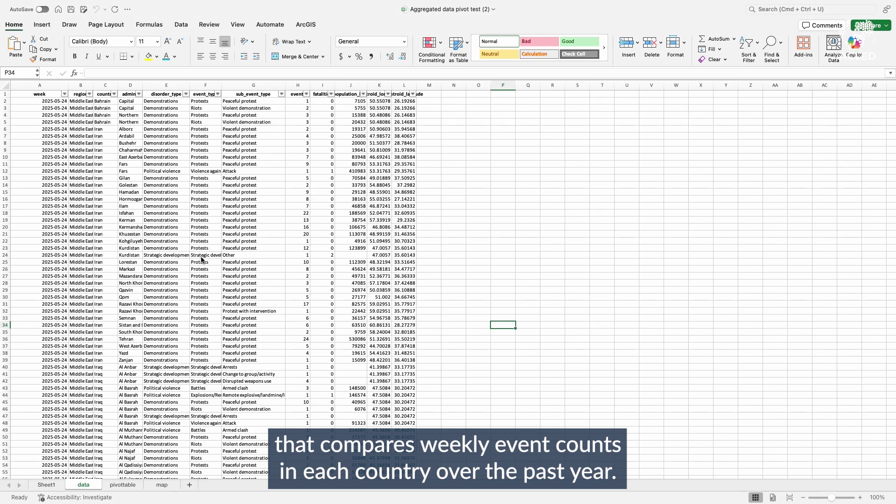
# Step: Create a pivot table on a new worksheet from columns A to L of the data sheet
pyautogui.click(25, 87)
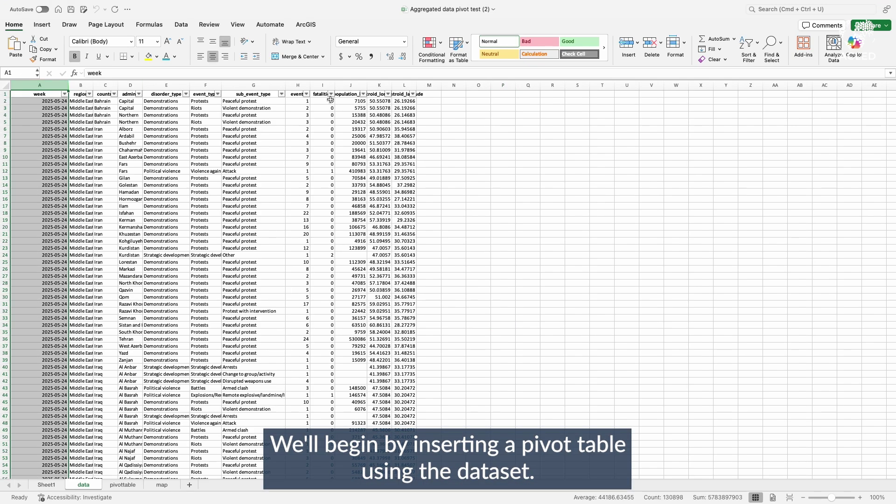
pyautogui.keyDown('shift'); pyautogui.click(406, 85); pyautogui.keyUp('shift')
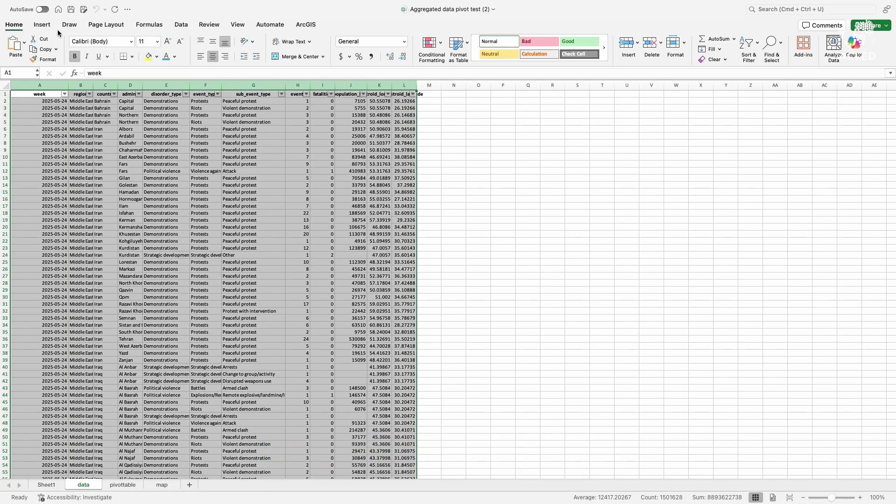
pyautogui.click(45, 26)
pyautogui.click(20, 57)
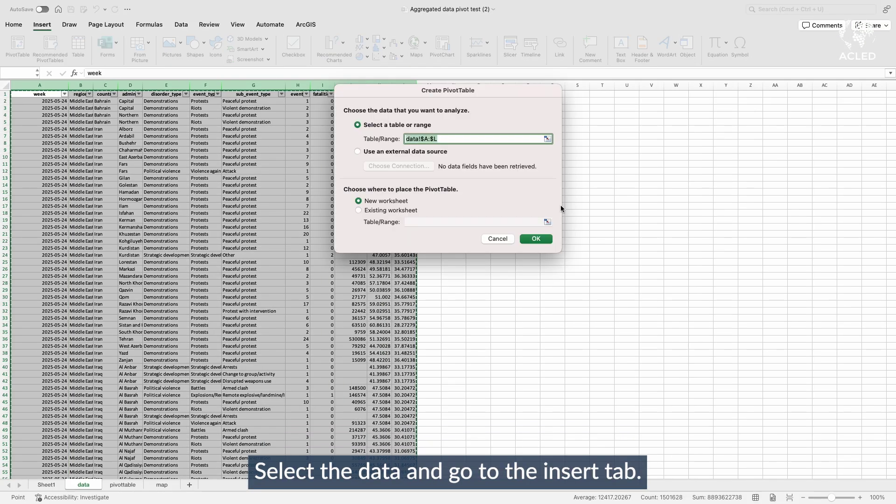
pyautogui.click(542, 240)
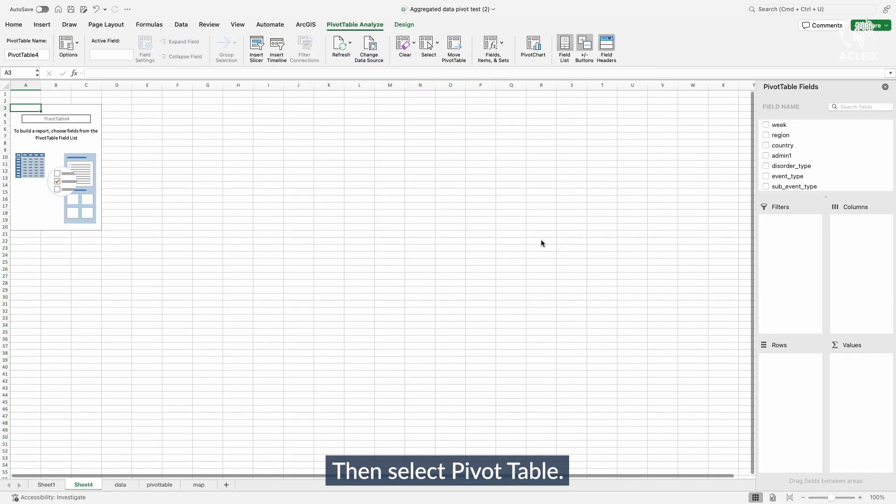
# Step: Add week to the pivot table's rows and remove the Quarters, Years and Months groupings so single weeks are listed
pyautogui.moveTo(775, 125); pyautogui.dragTo(788, 371)
pyautogui.scroll(-5, 789, 168)
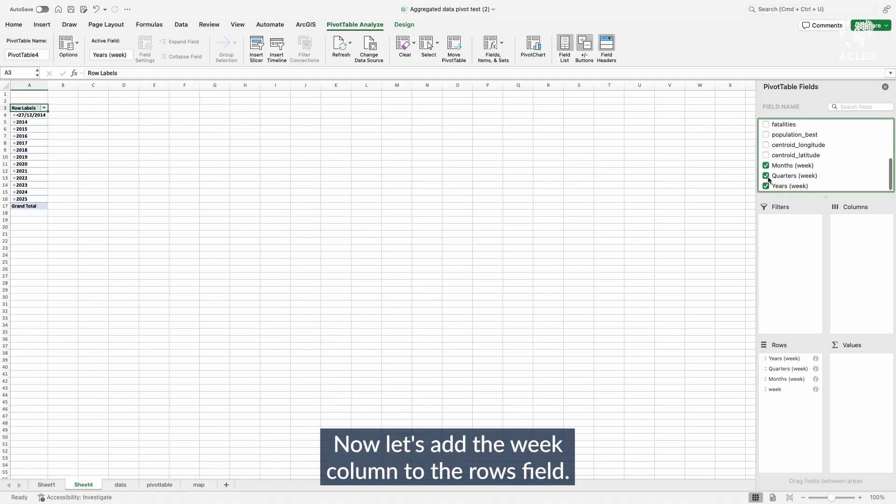
pyautogui.click(766, 175)
pyautogui.click(766, 186)
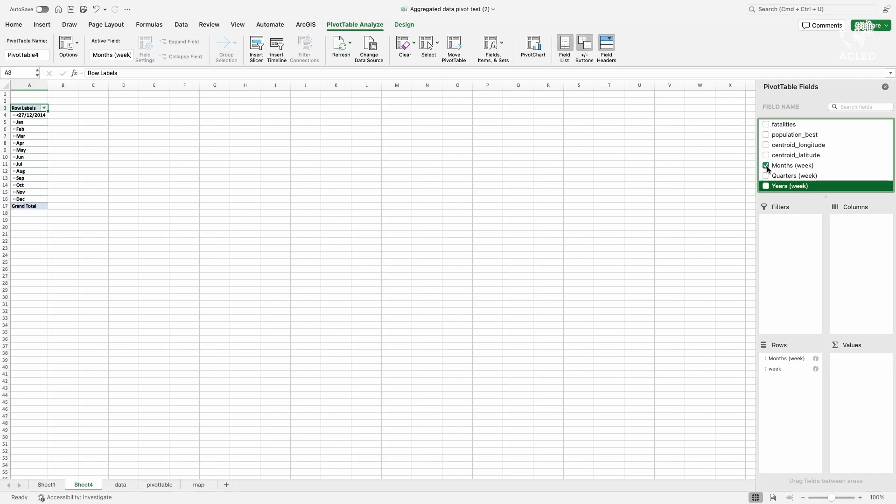
pyautogui.click(765, 165)
# Step: Add Years (week) as a pivot table filter and restrict it to 2024
pyautogui.moveTo(793, 185); pyautogui.dragTo(789, 224)
pyautogui.click(60, 94)
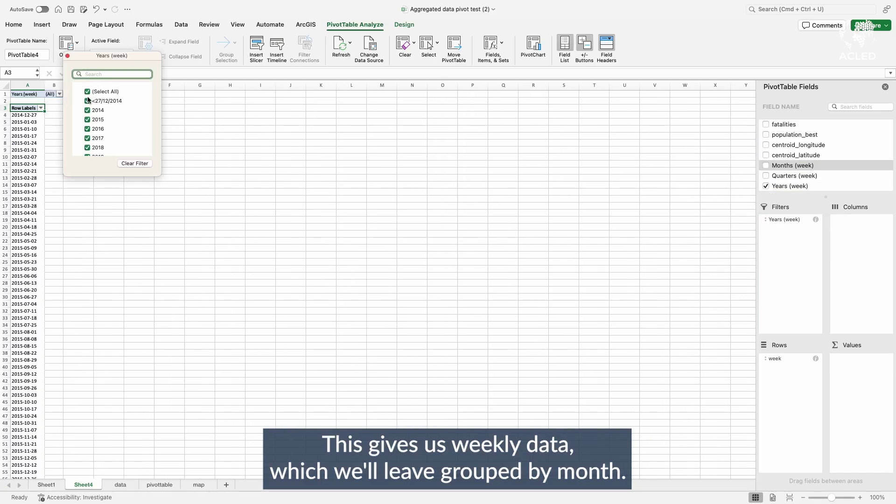
pyautogui.click(88, 92)
pyautogui.scroll(-5, 112, 126)
pyautogui.click(87, 133)
pyautogui.click(226, 141)
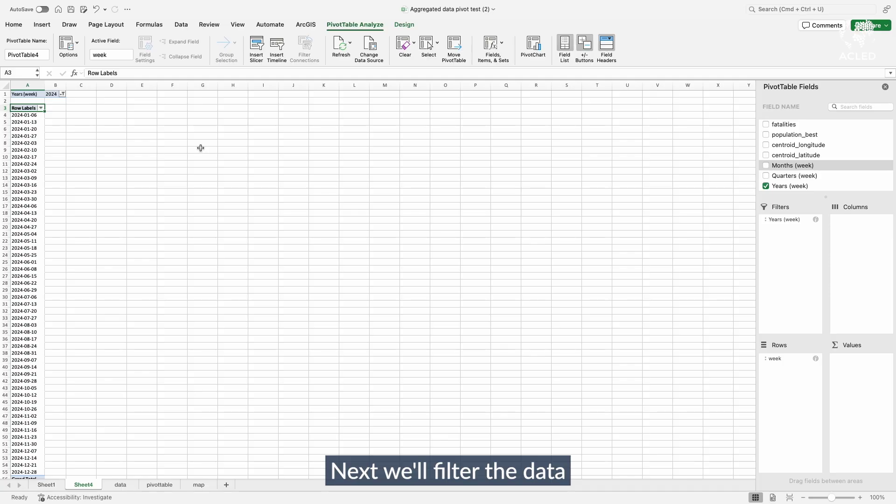
# Step: Add country as a pivot table filter and limit it to Iraq and Syria
pyautogui.scroll(5, 786, 142)
pyautogui.moveTo(783, 141); pyautogui.dragTo(793, 229)
pyautogui.click(63, 104)
pyautogui.click(89, 98)
pyautogui.click(90, 124)
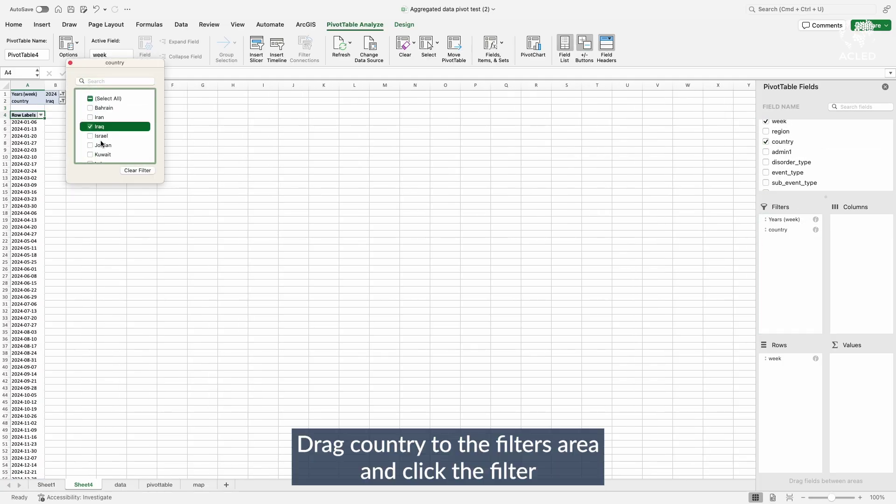
pyautogui.scroll(-2, 95, 160)
pyautogui.scroll(-2, 95, 161)
pyautogui.click(91, 144)
pyautogui.click(214, 140)
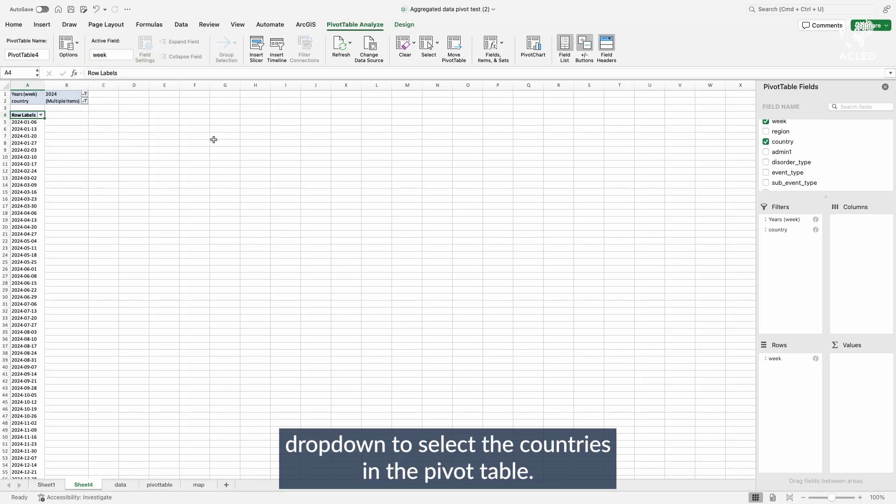
# Step: Move country to the pivot table's columns and add events as the summed value
pyautogui.moveTo(783, 142); pyautogui.dragTo(856, 236)
pyautogui.scroll(1, 794, 179)
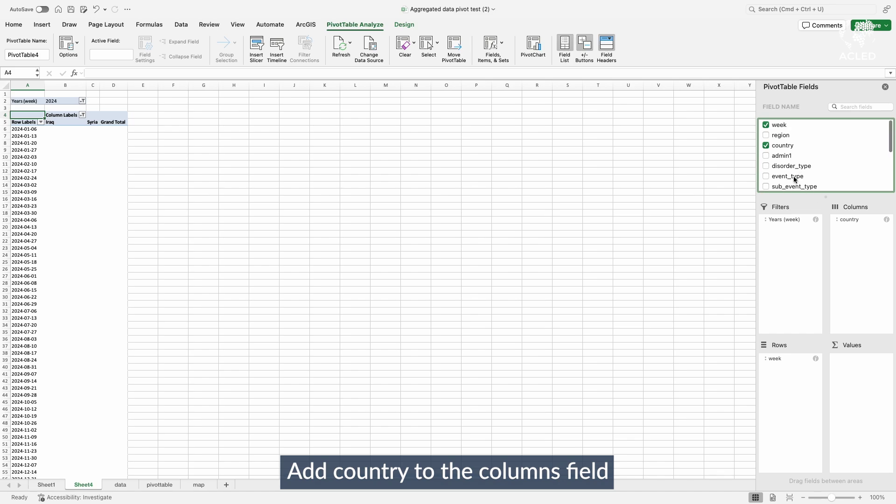
pyautogui.scroll(-3, 794, 179)
pyautogui.click(766, 145)
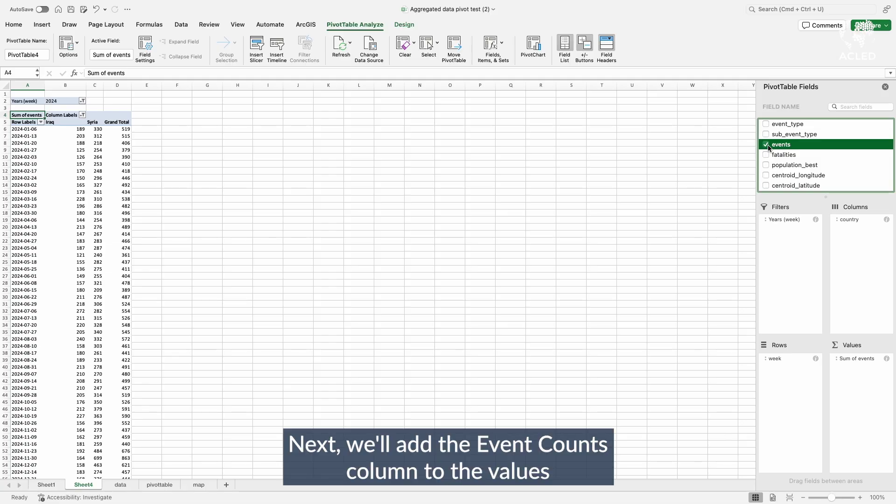
# Step: Insert a basic 2-D line chart of the pivot table and enlarge it to span about columns G to U
pyautogui.click(42, 24)
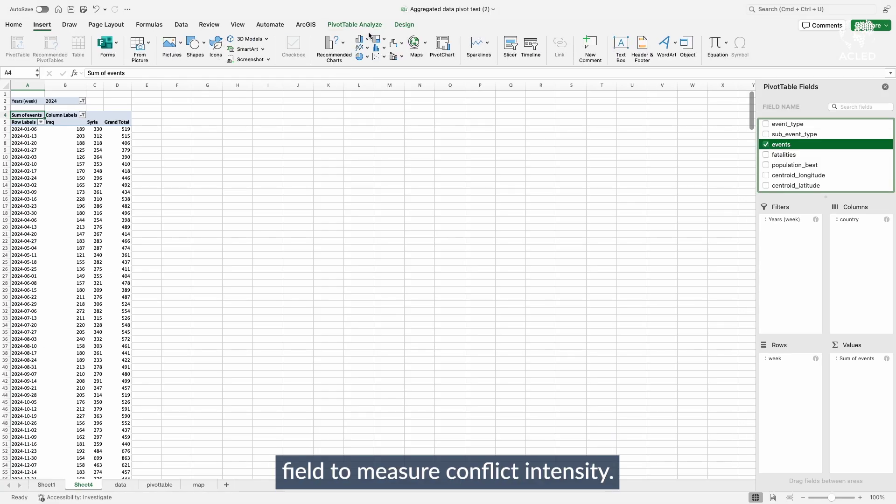
pyautogui.click(363, 48)
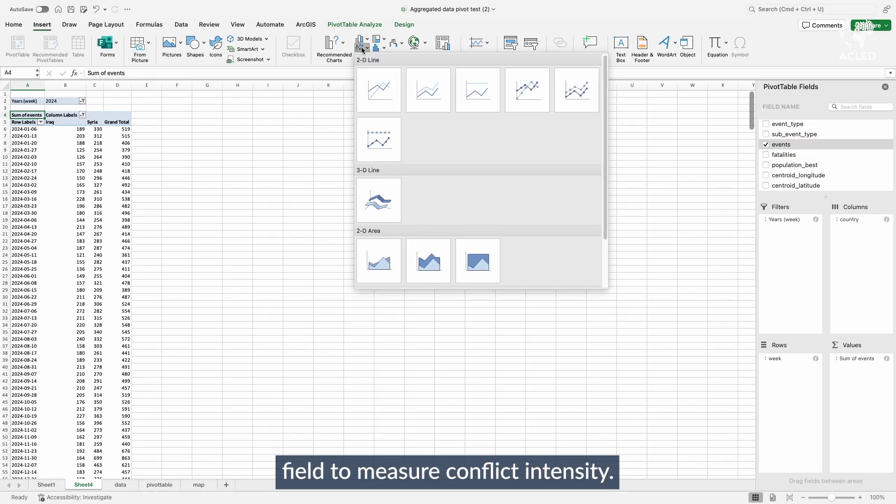
pyautogui.click(373, 91)
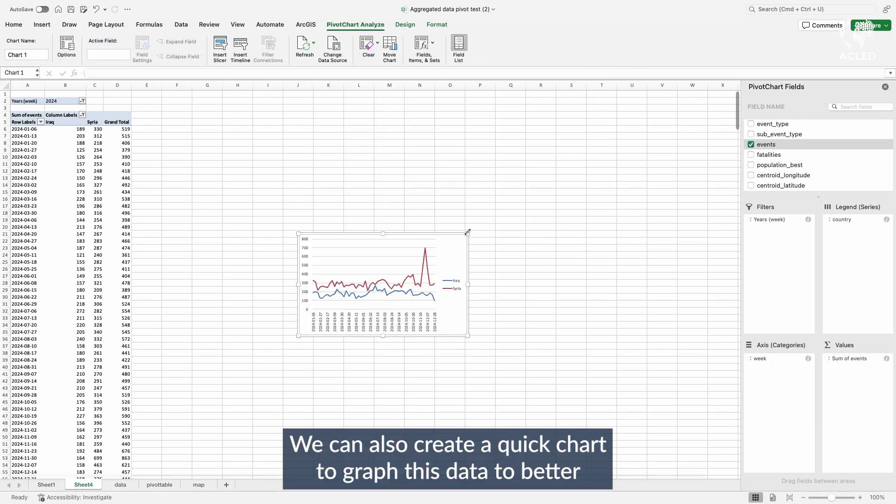
pyautogui.moveTo(467, 234); pyautogui.dragTo(626, 140)
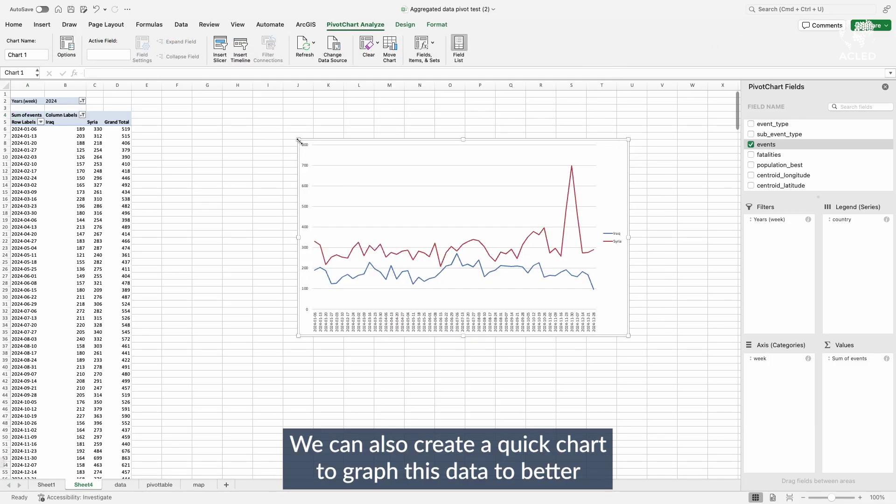
pyautogui.moveTo(299, 139); pyautogui.dragTo(192, 111)
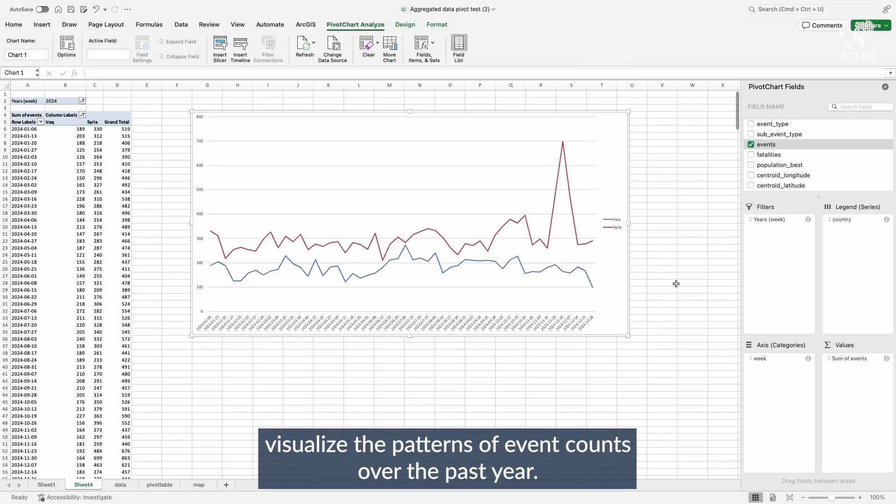